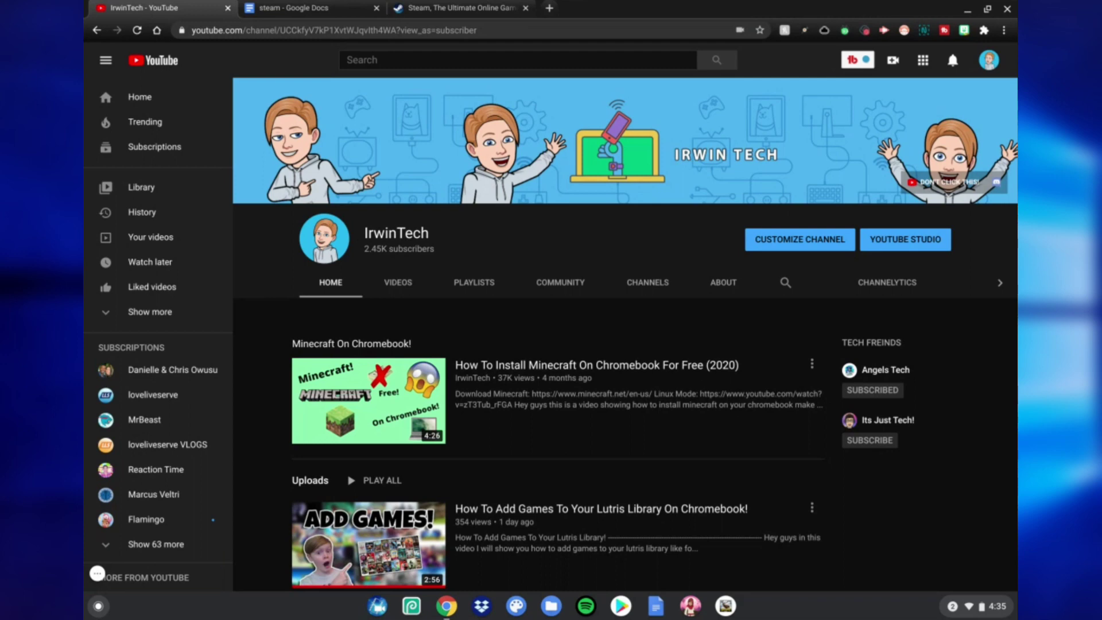
Step: Show the steam document's four install commands and start a Linux Terminal from the launcher
left_click(272, 3)
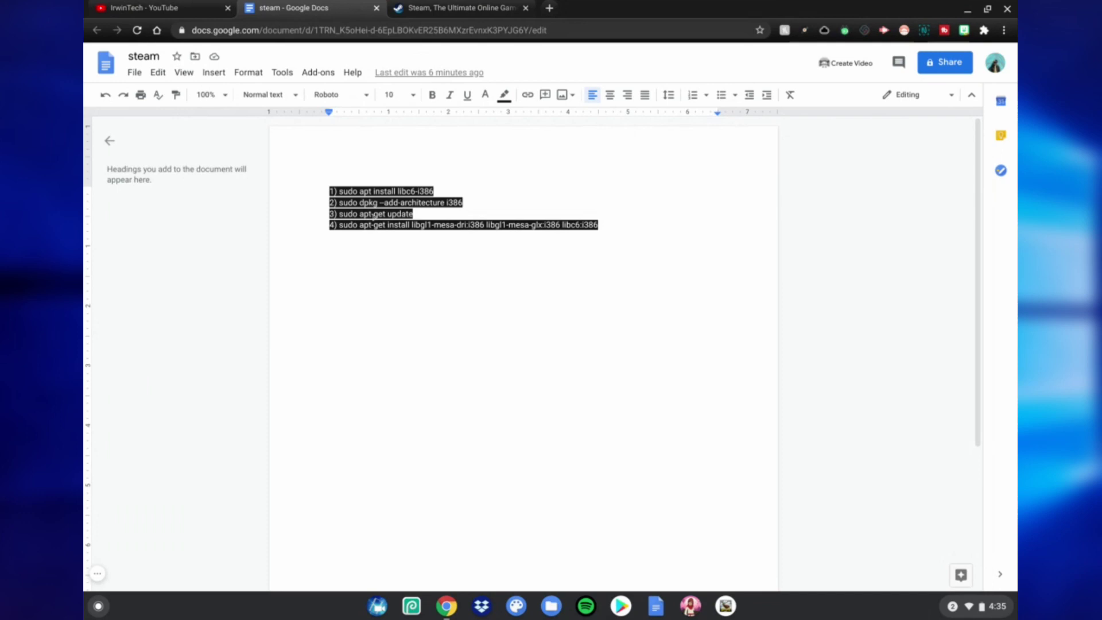
left_click(98, 607)
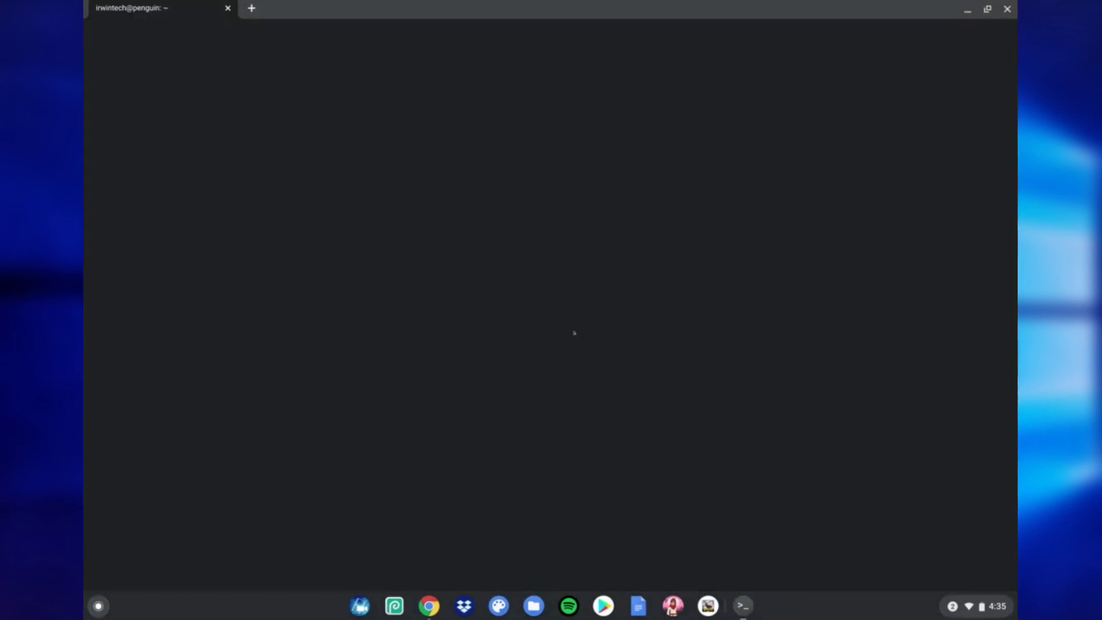
Step: Window the terminal and run the copied libc6-i386 install command from line 1
left_click(985, 8)
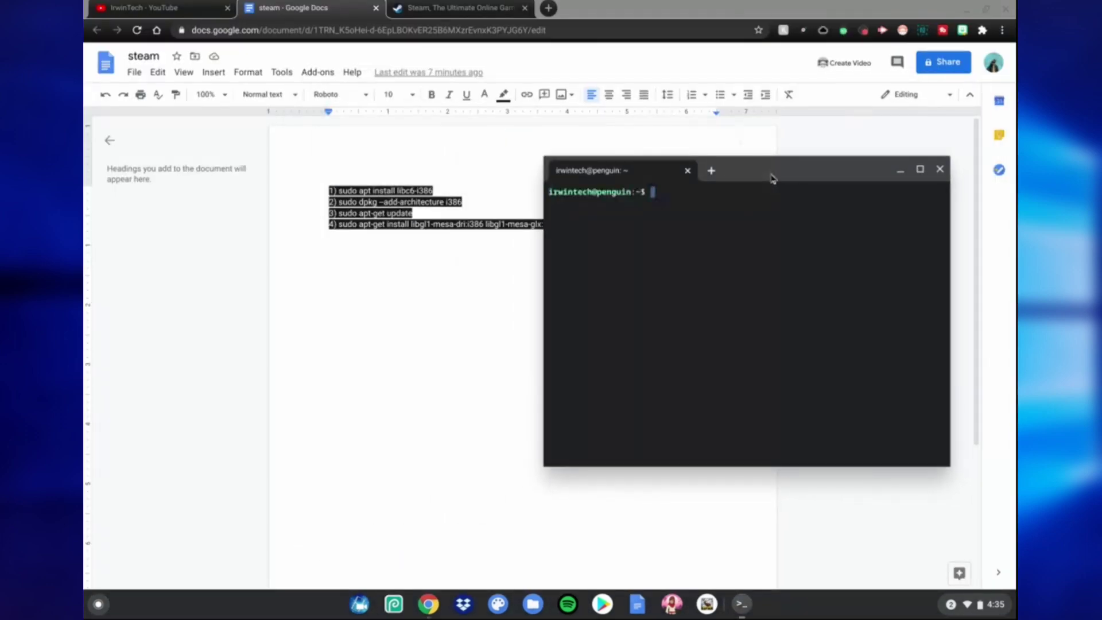
left_click_drag(772, 178, 687, 264)
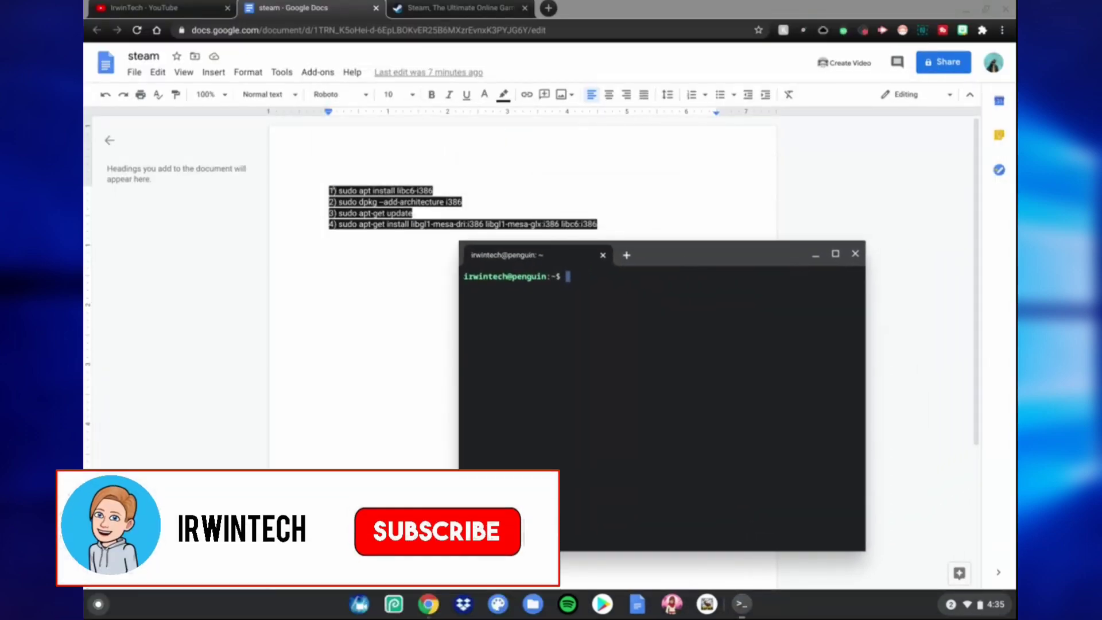
left_click_drag(330, 191, 381, 191)
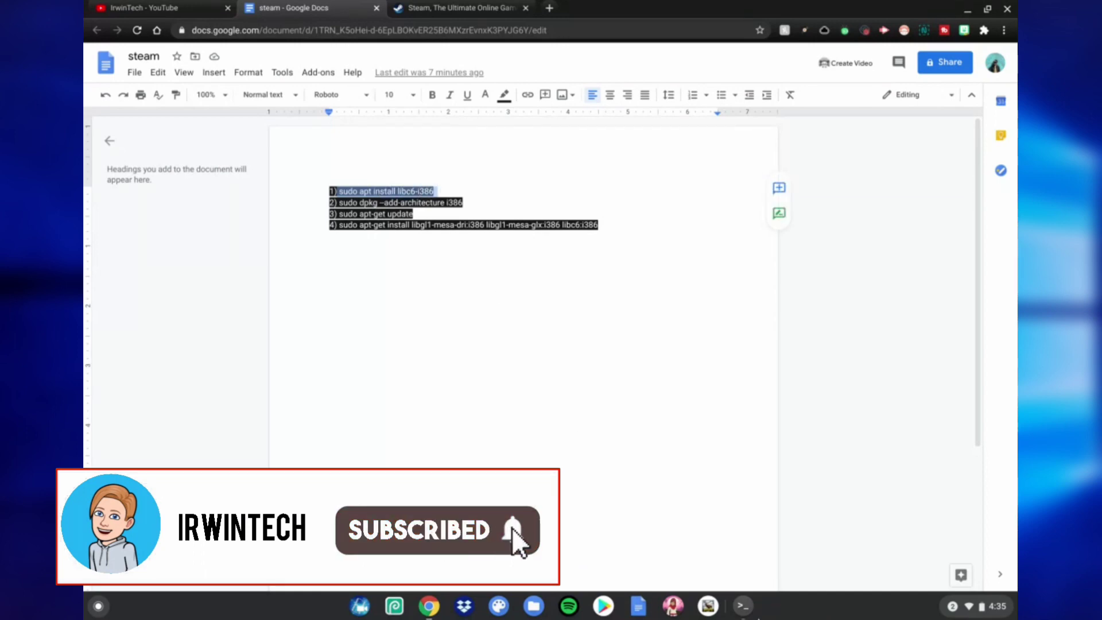
key("ctrl+c")
key("alt+Tab")
key("ctrl+shift+v")
key("Return")
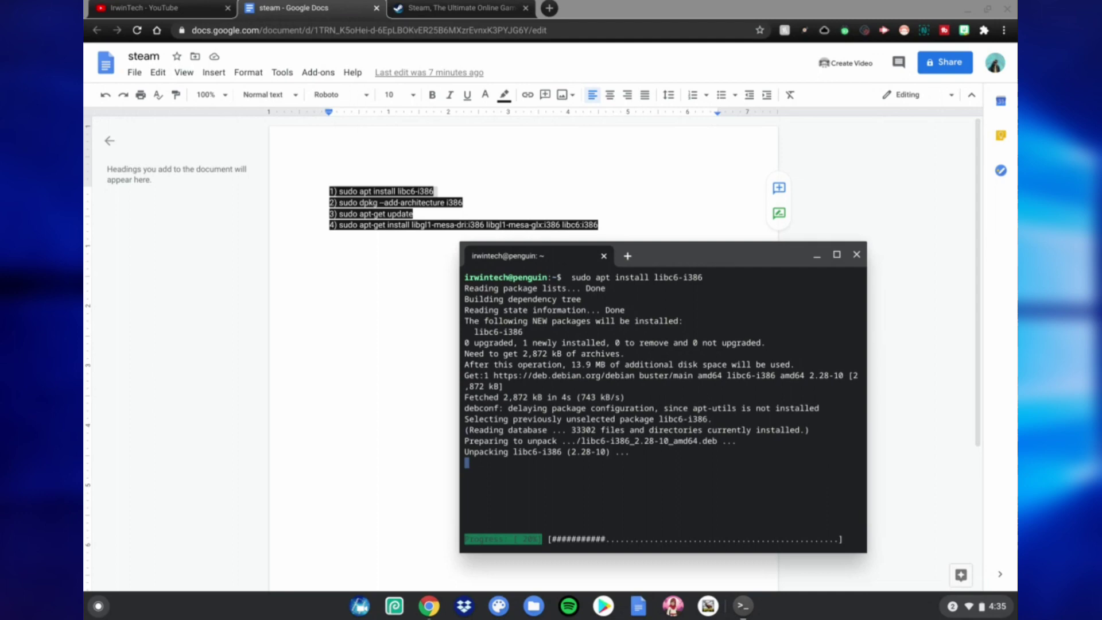
Step: Run the line 2 command sudo dpkg --add-architecture i386, then select the line 3 apt-get update command
left_click_drag(339, 202, 396, 202)
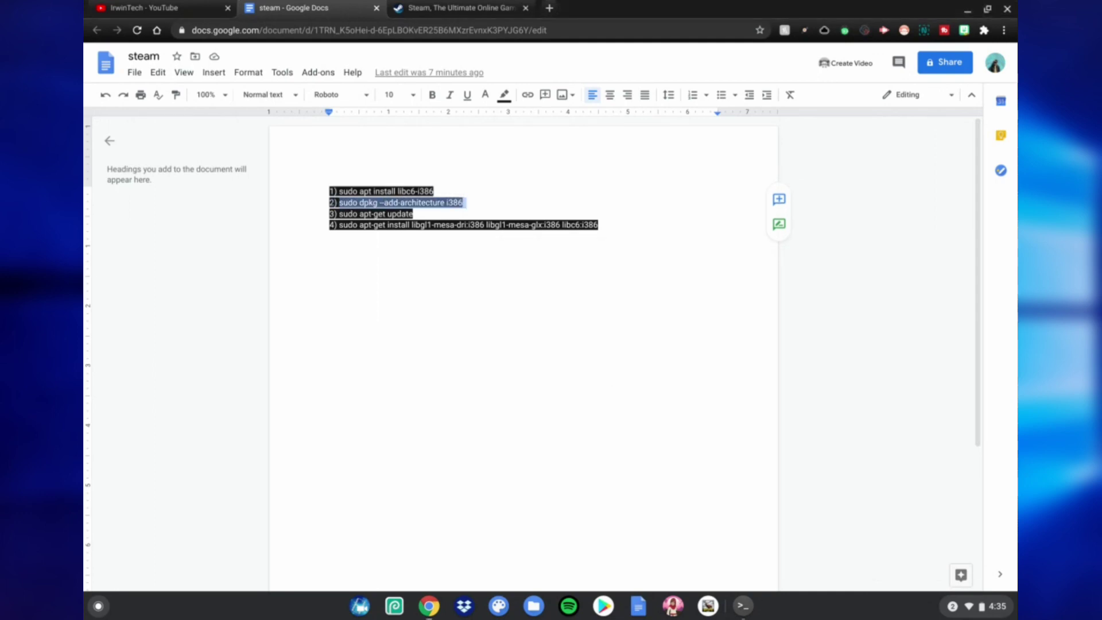
left_click(744, 616)
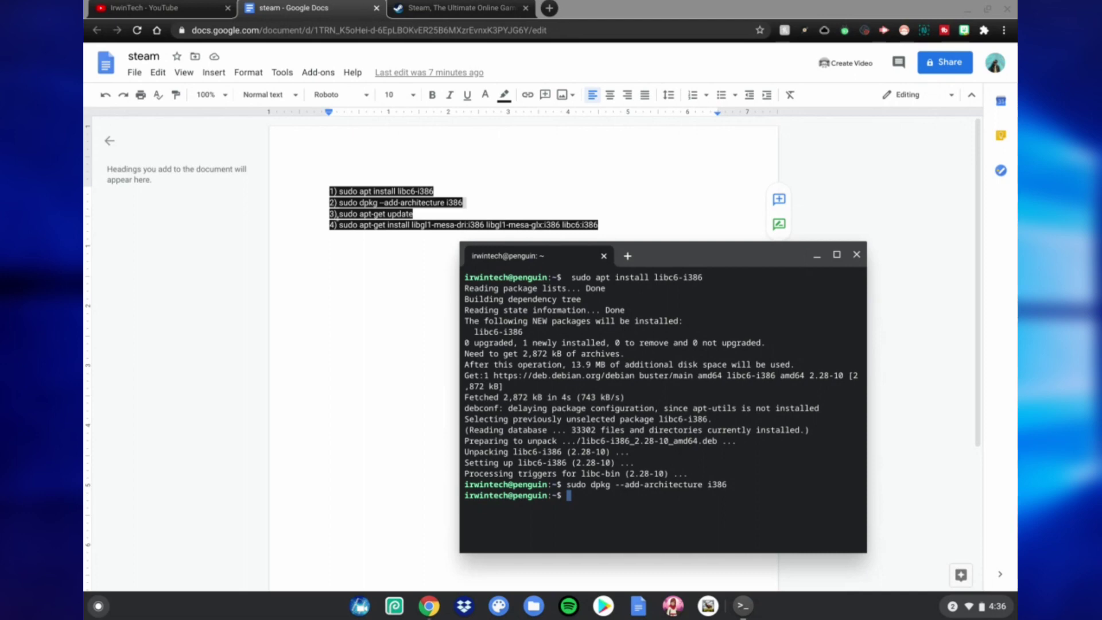
left_click_drag(340, 213, 402, 214)
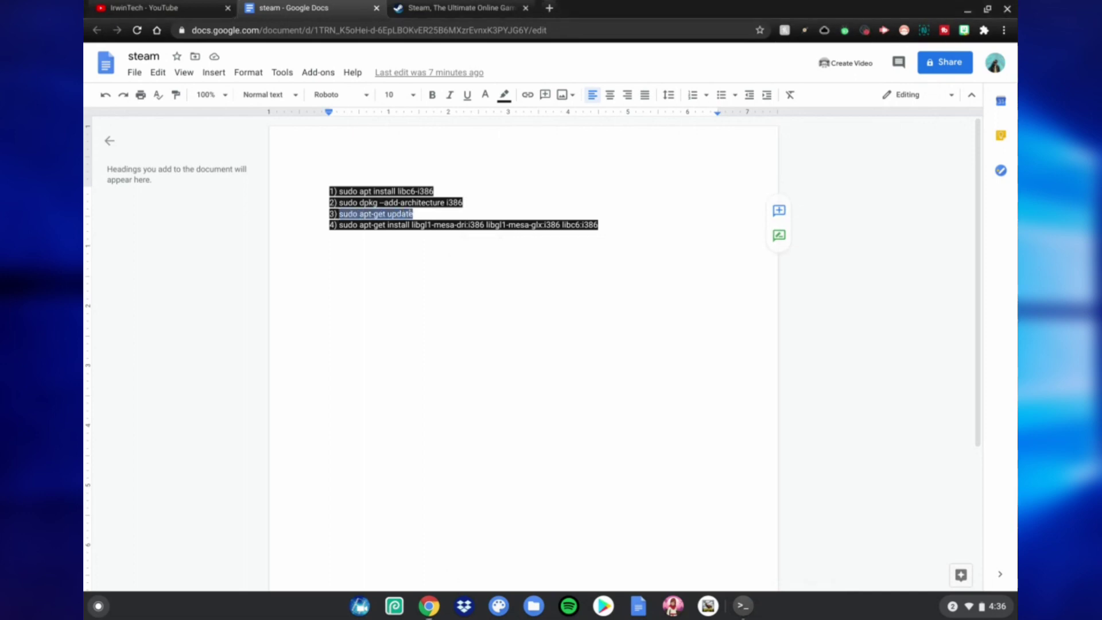
Step: Run sudo apt-get update, install the i386 libgl1-mesa-dri and libgl1-mesa-glx packages, then close the terminal
left_click(743, 607)
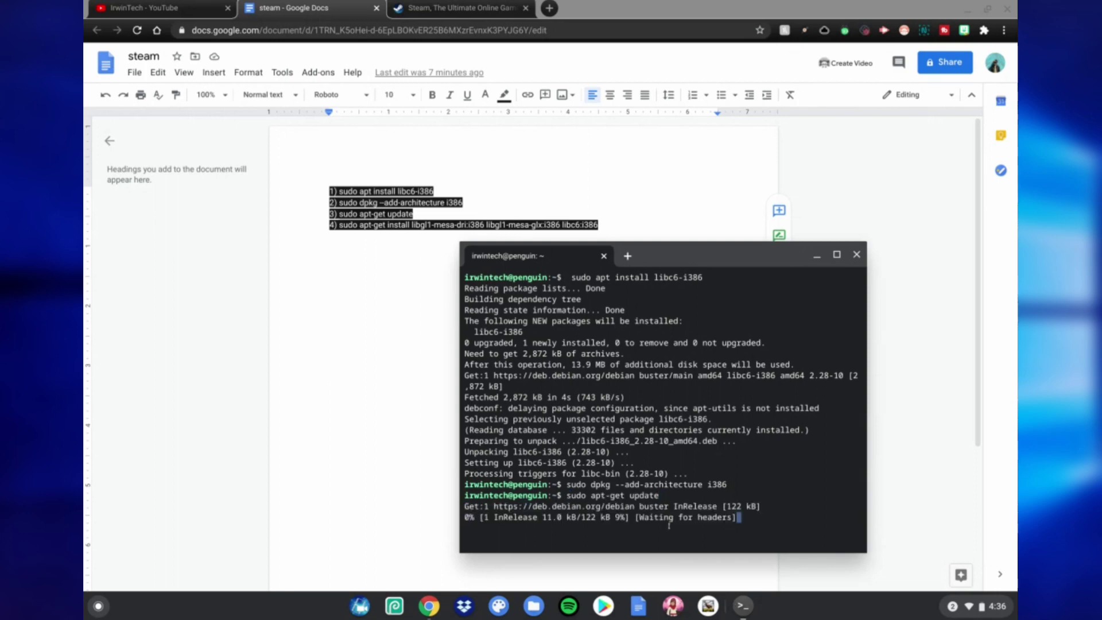
key("alt+Tab")
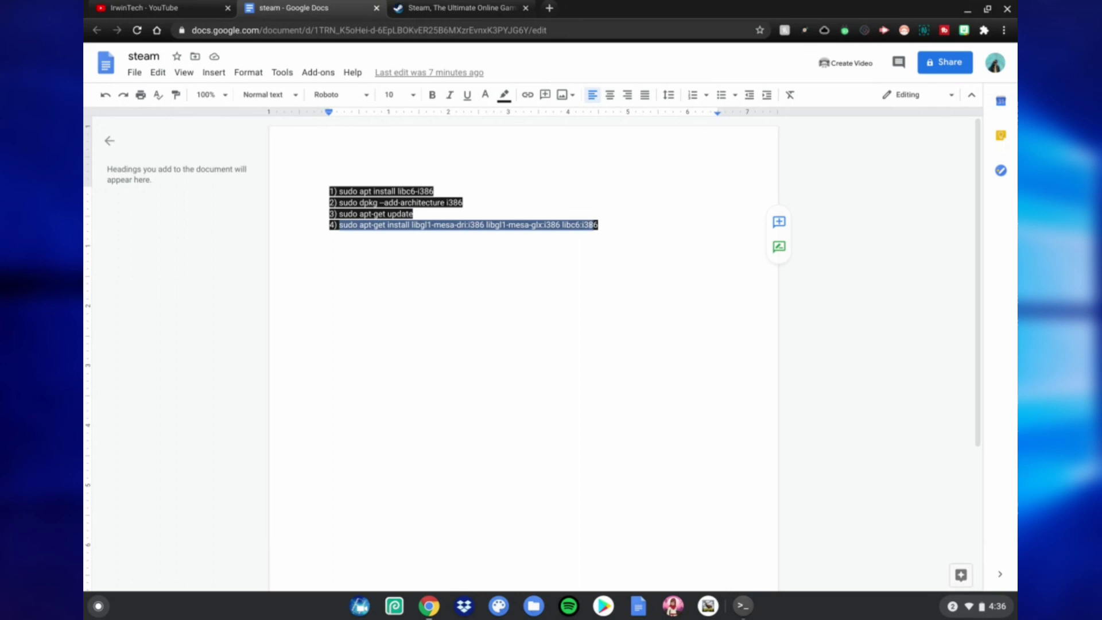
left_click(739, 609)
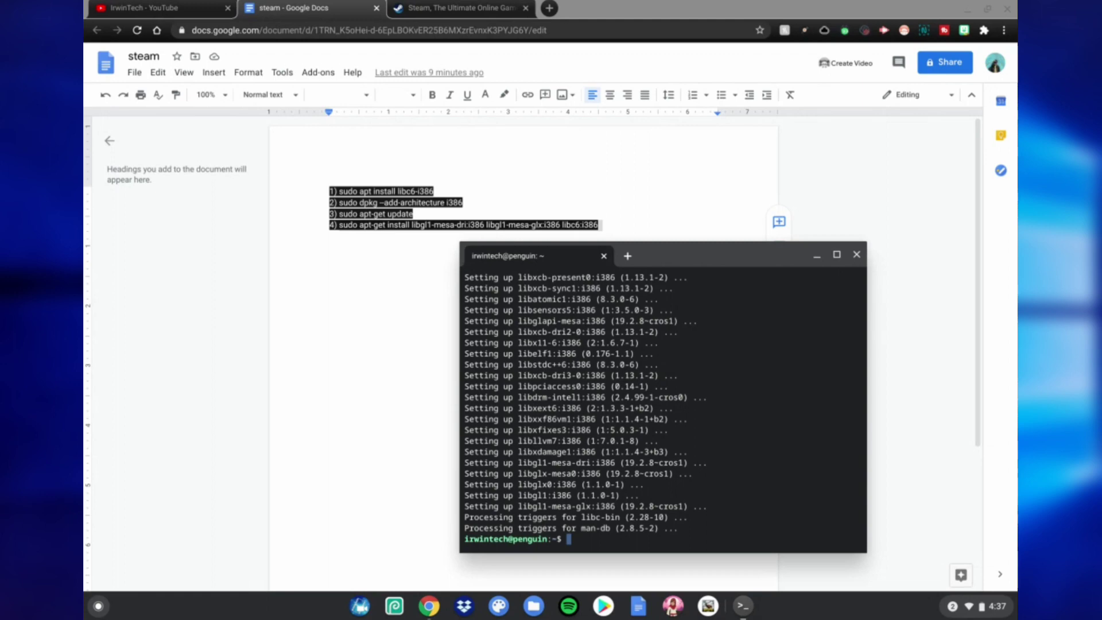
key("ctrl+shift+w")
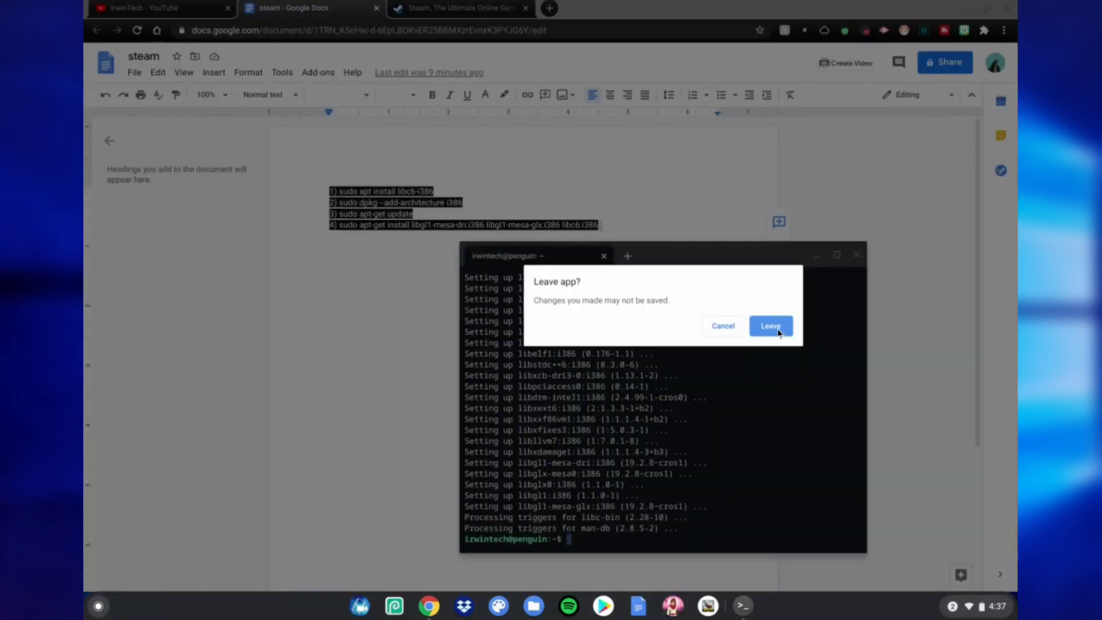
Step: Leave the terminal and download steam_latest.deb from the Steam site's SteamOS/Linux link
left_click(771, 326)
left_click(480, 4)
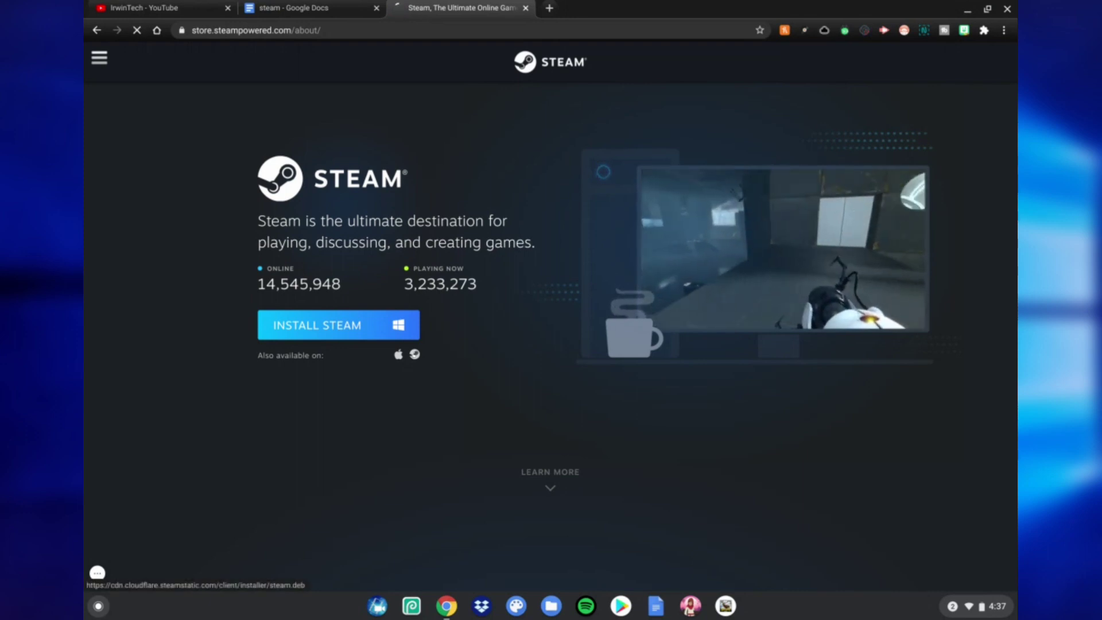
left_click(322, 325)
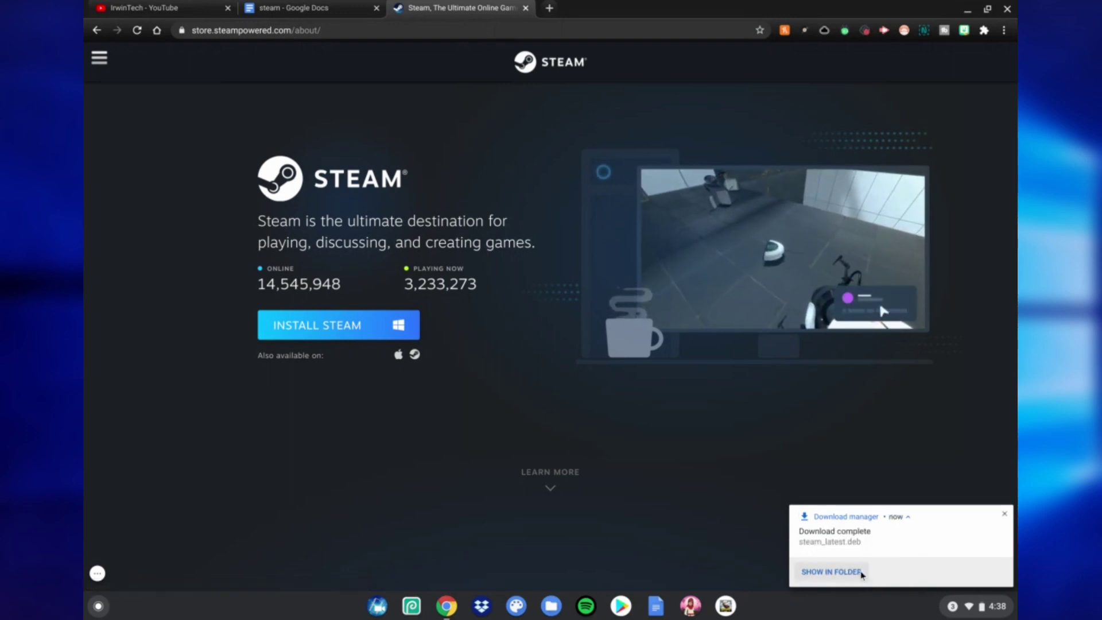
Step: Install steam_latest.deb from the Downloads folder with Linux
left_click(856, 572)
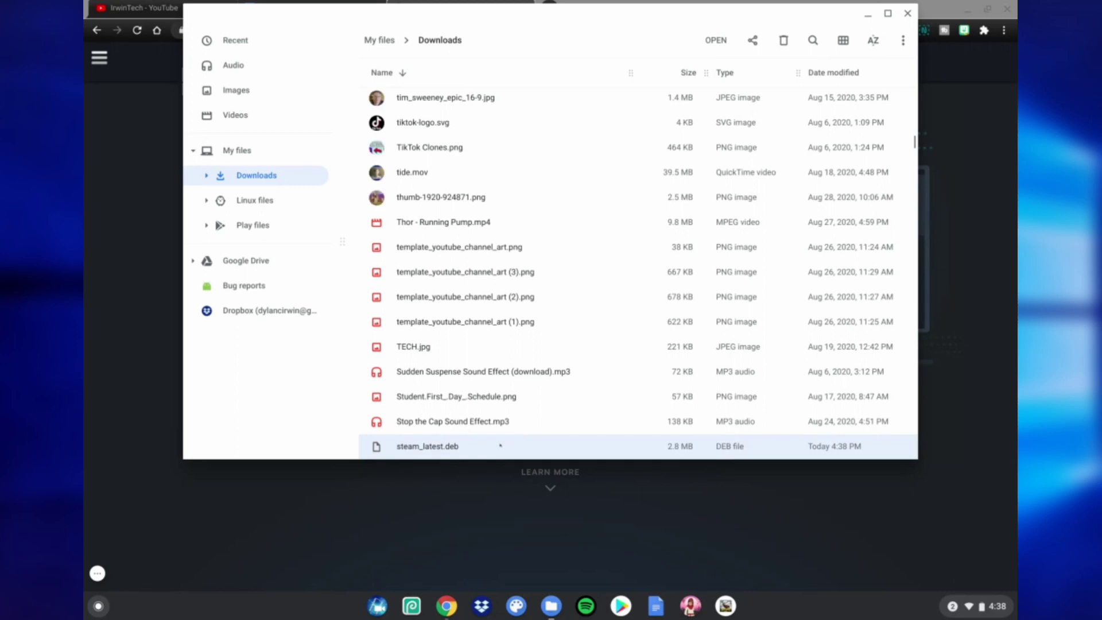
double_click(500, 446)
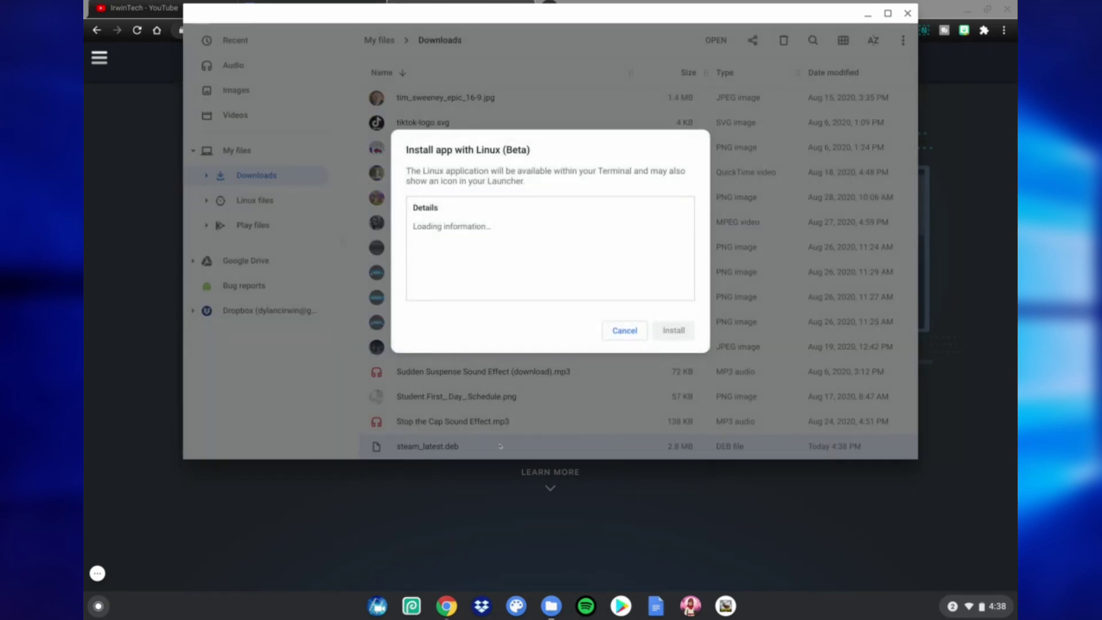
left_click(674, 330)
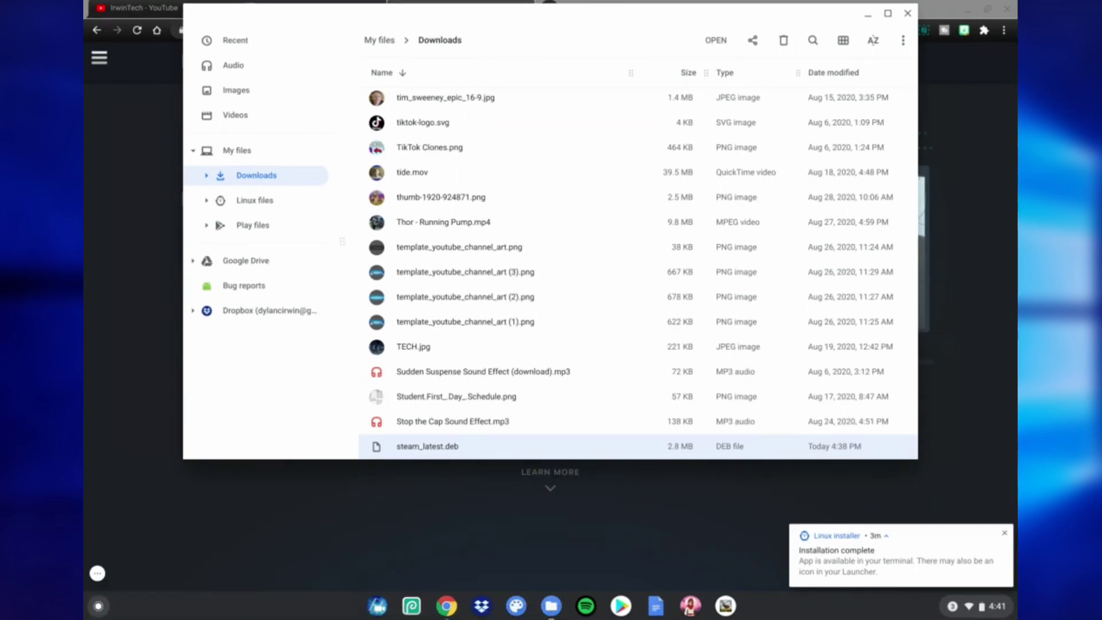
Step: Close Files and launch Terminal from the Linux apps folder in the launcher
left_click(908, 12)
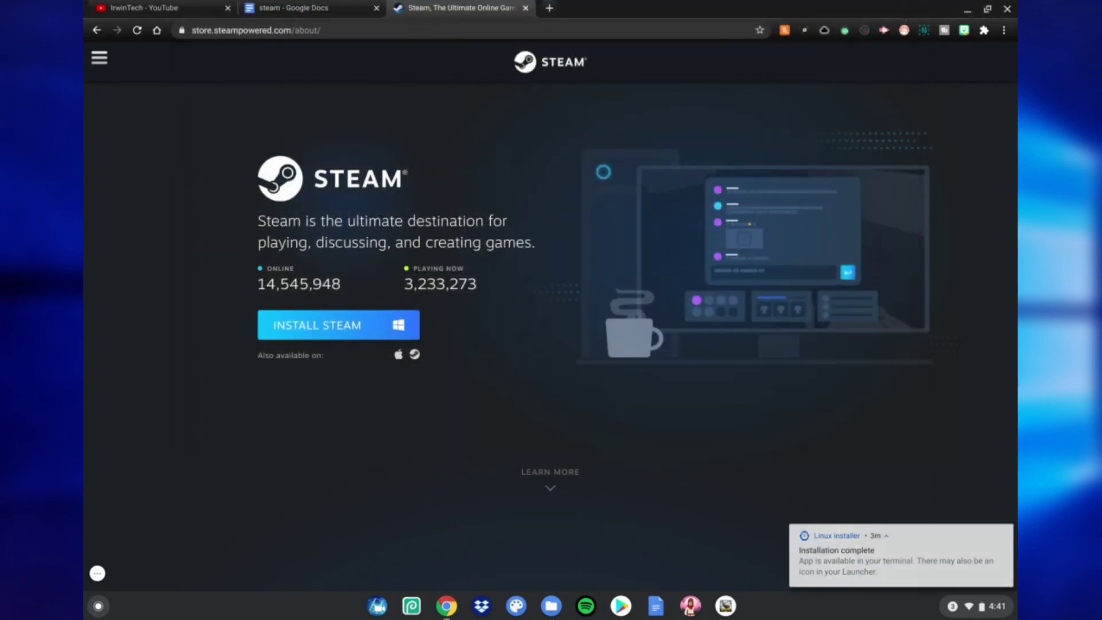
left_click(98, 606)
left_click(551, 472)
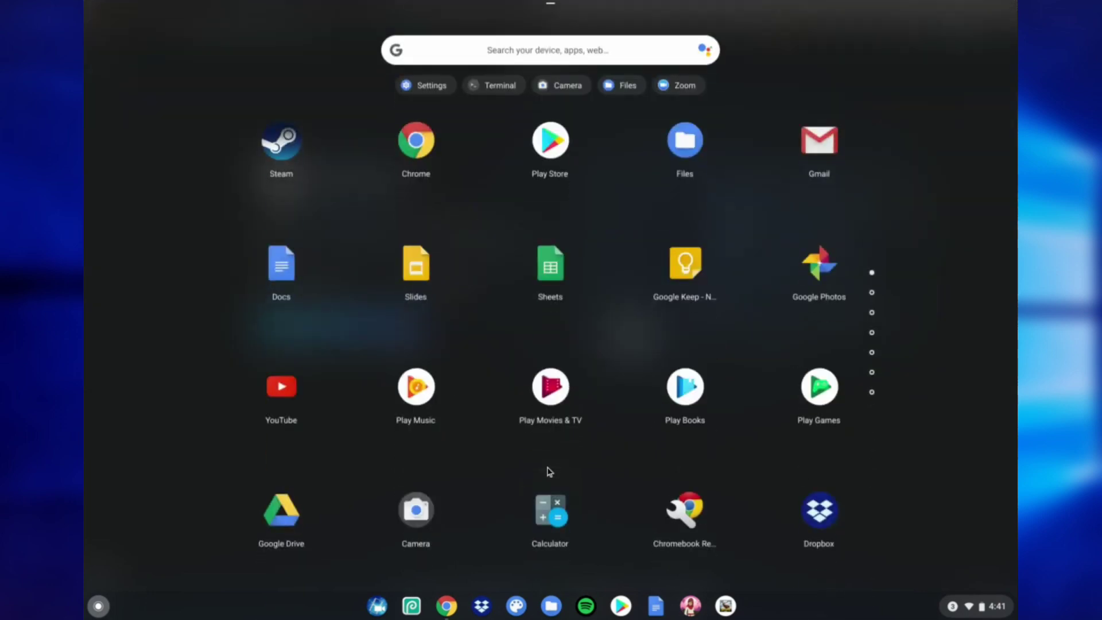
scroll(546, 470, "down", 5)
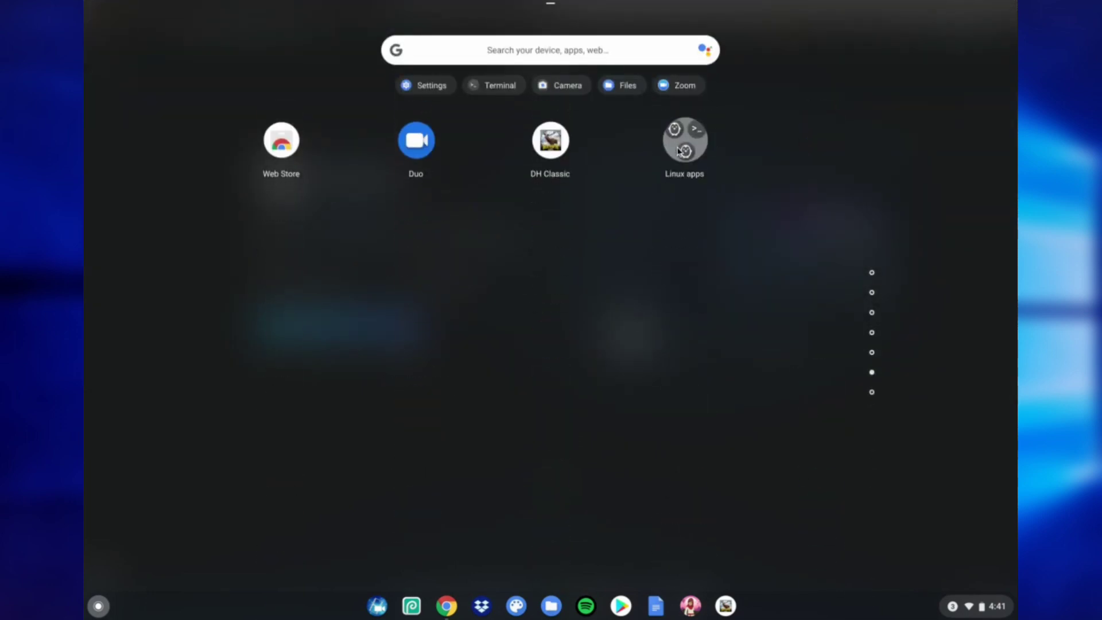
left_click(679, 151)
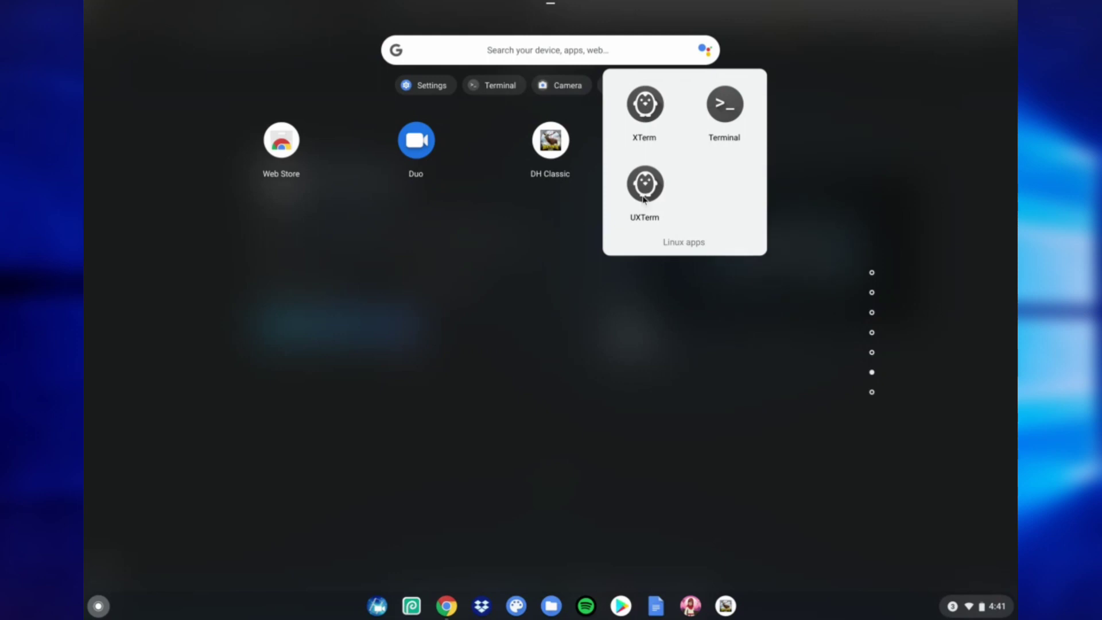
left_click(685, 256)
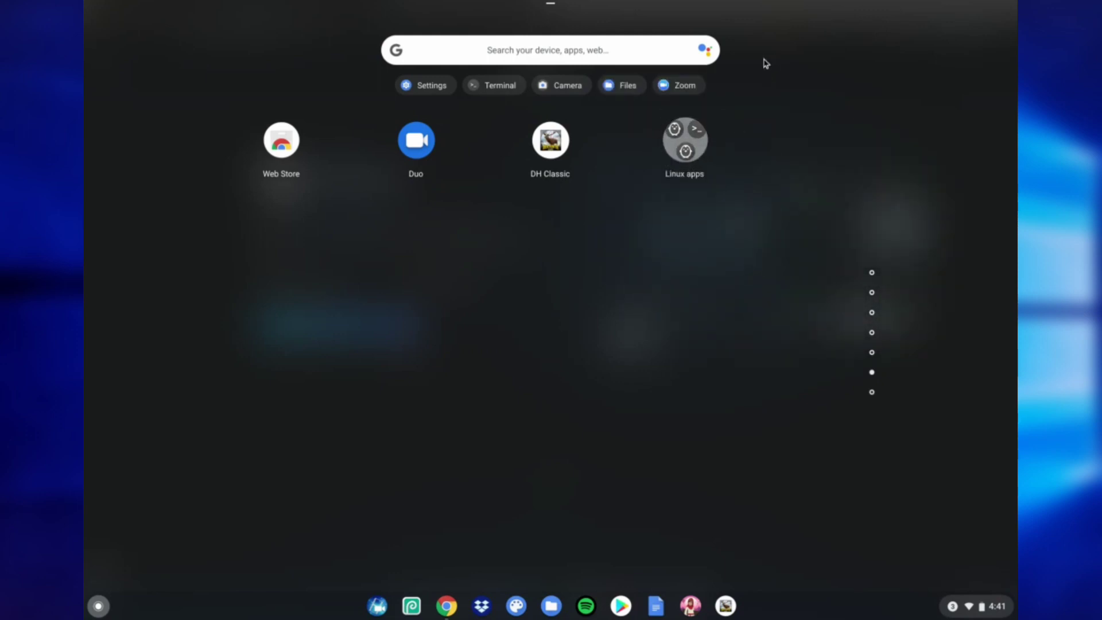
left_click(683, 143)
left_click(726, 104)
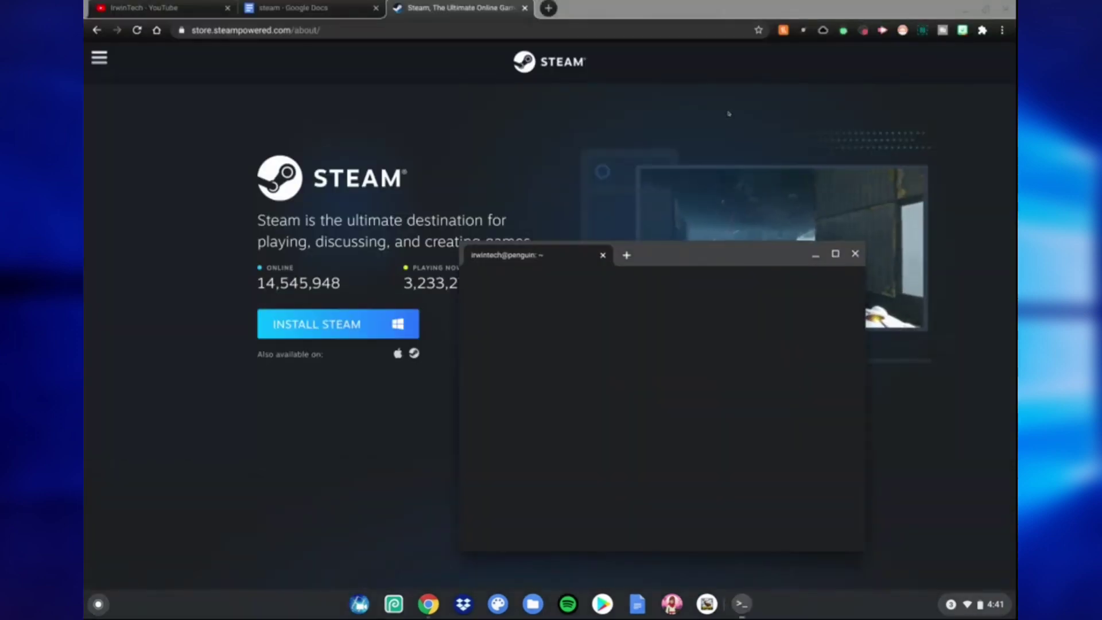
Step: Run the steam command so it starts setting up Steam content in ~/.local/share/Steam
left_click_drag(664, 254, 659, 212)
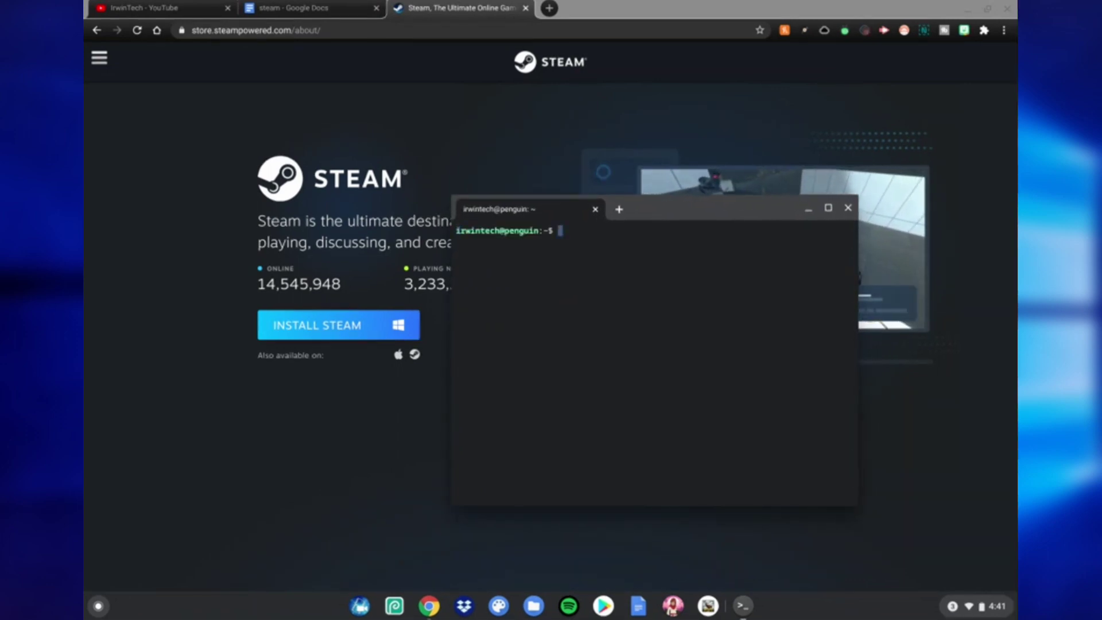
type("steam")
key("Return")
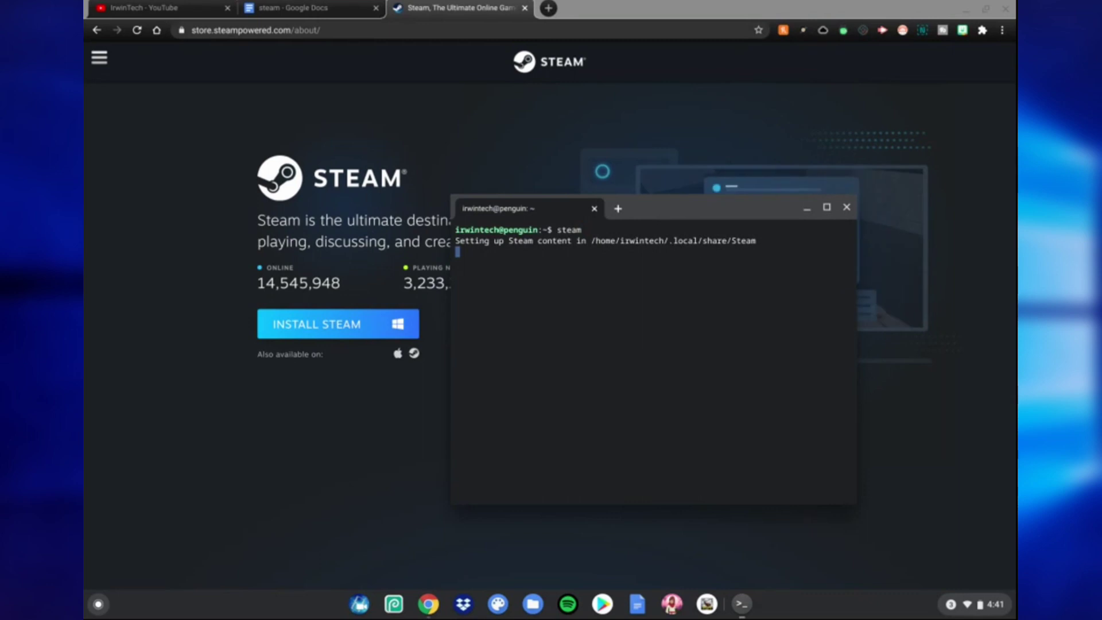